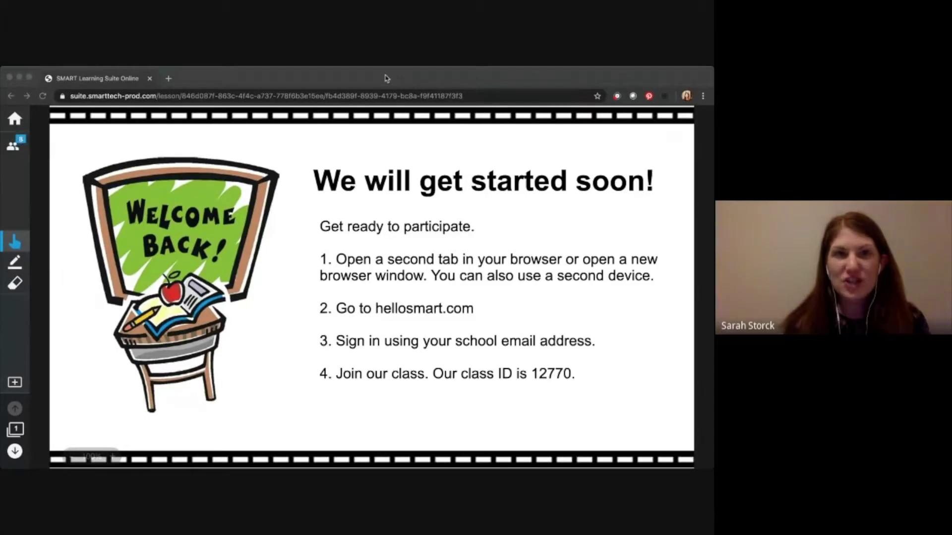
- Run the feelings poll about yesterday's lesson for the class, show live results, and view the student list
left_click(381, 78)
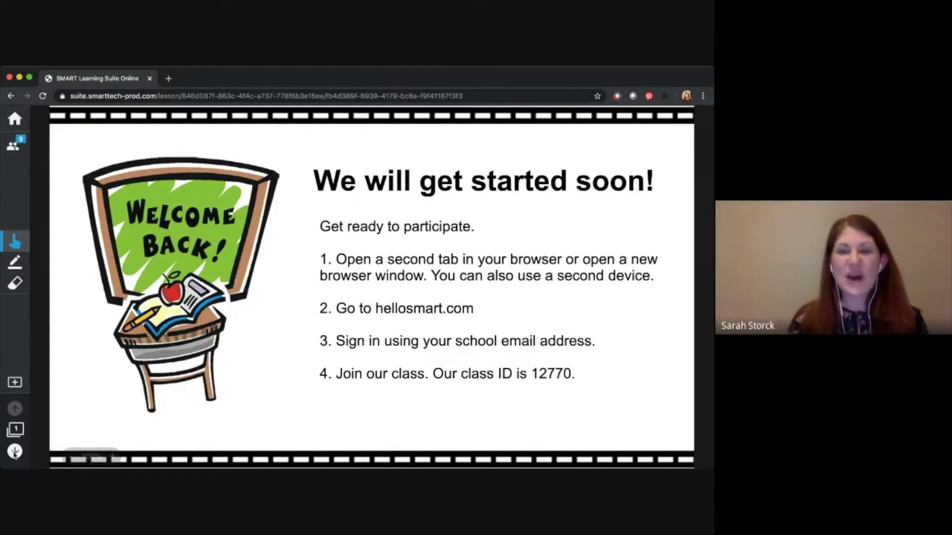
left_click(15, 451)
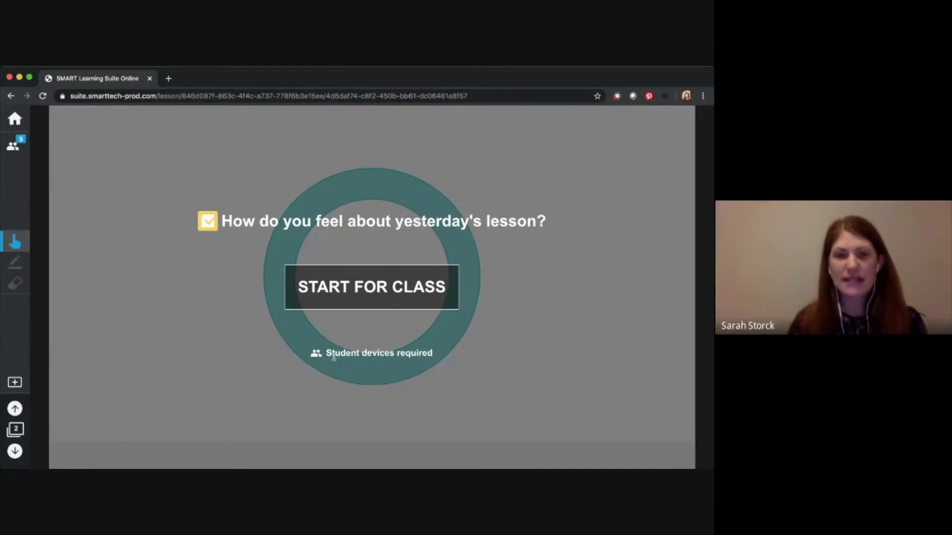
left_click(350, 301)
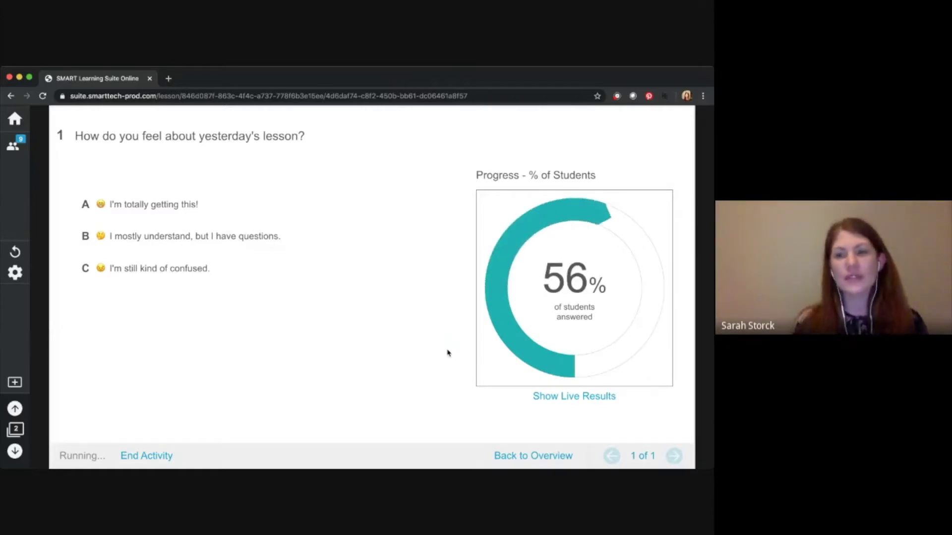
left_click(576, 397)
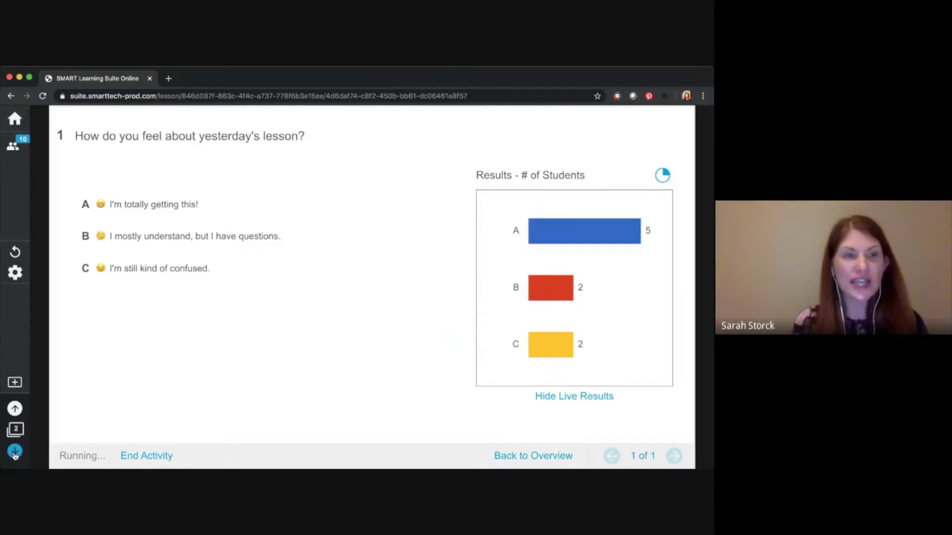
left_click(12, 150)
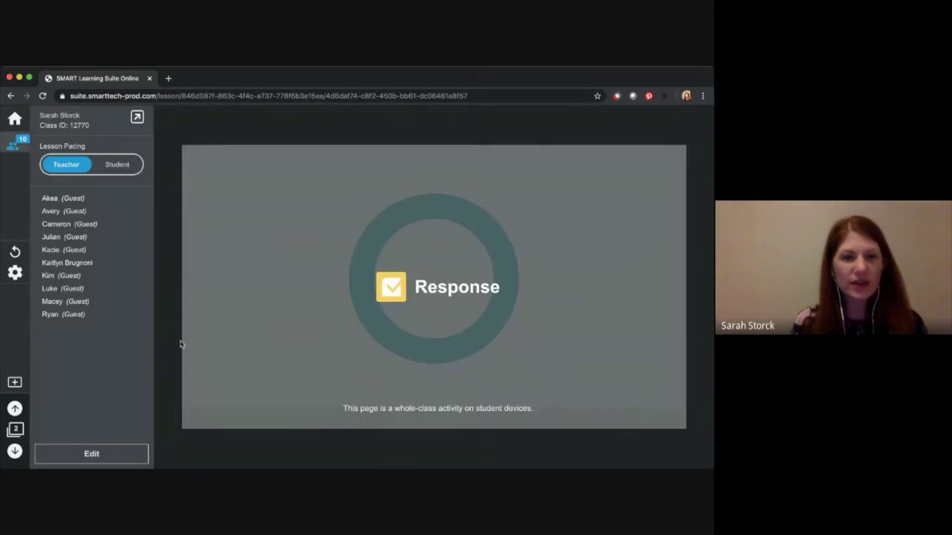
- Close the student list, start Successes and Challenges for class, and enlarge the new puppy note
left_click(61, 452)
left_click(15, 451)
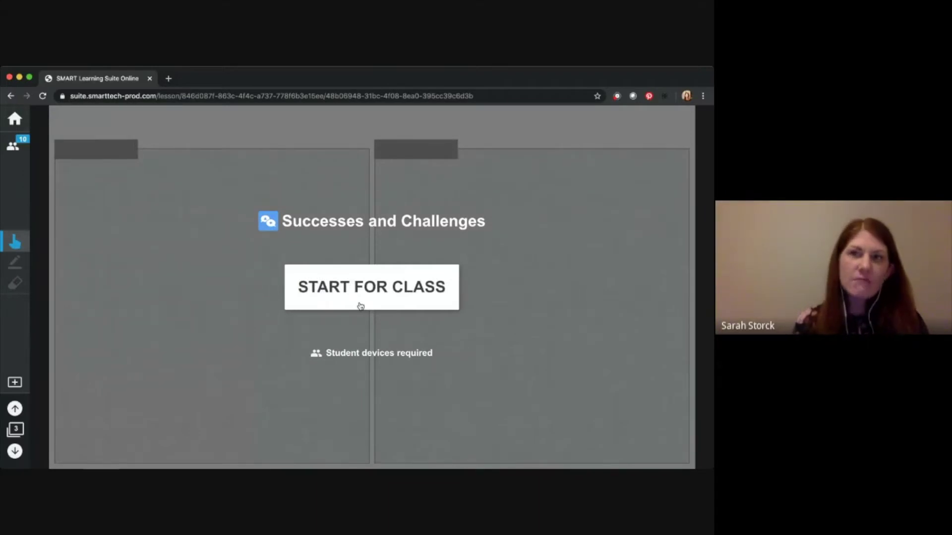
left_click(359, 305)
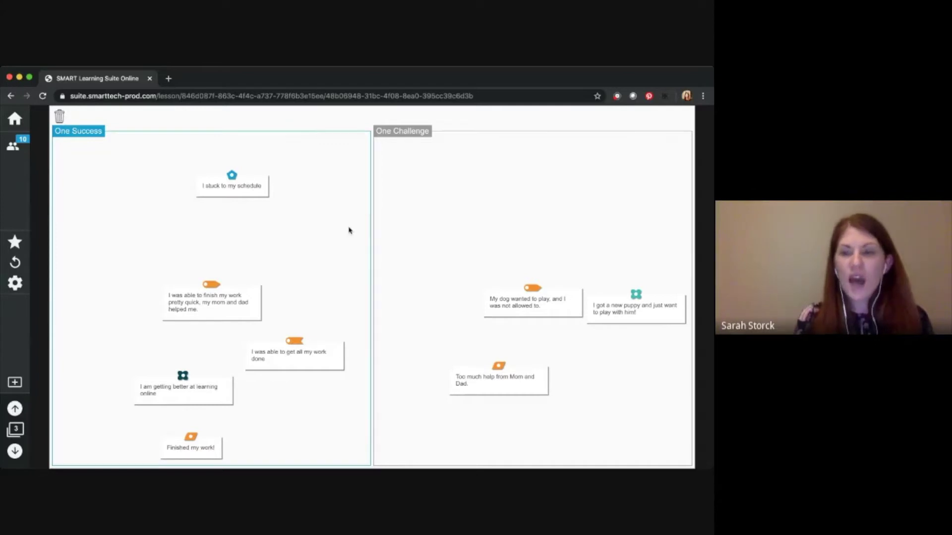
left_click(604, 317)
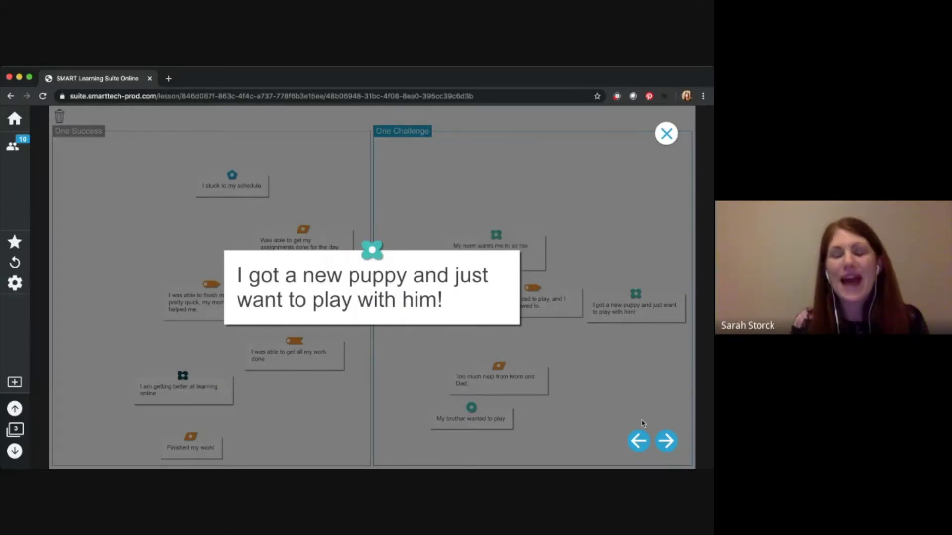
- Step through the next two enlarged student notes, then close the enlarged view
left_click(669, 445)
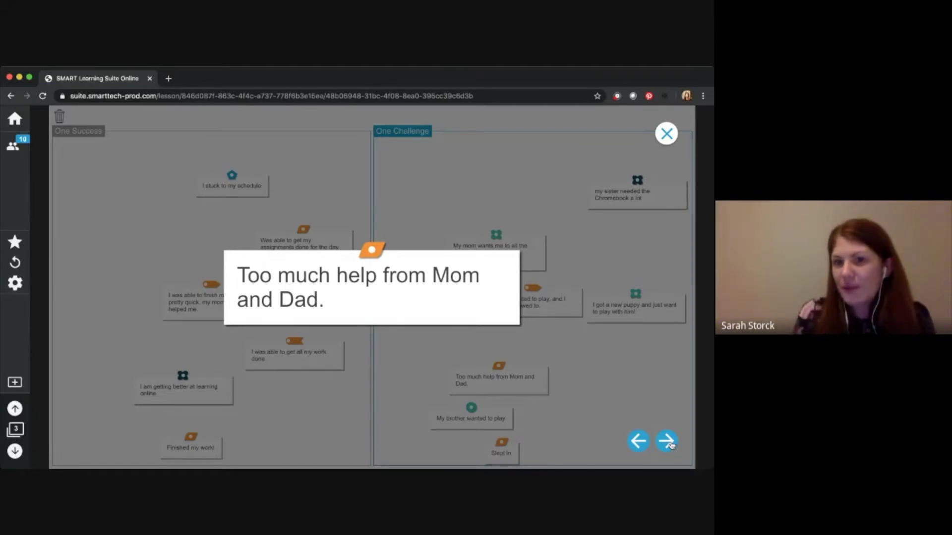
left_click(669, 441)
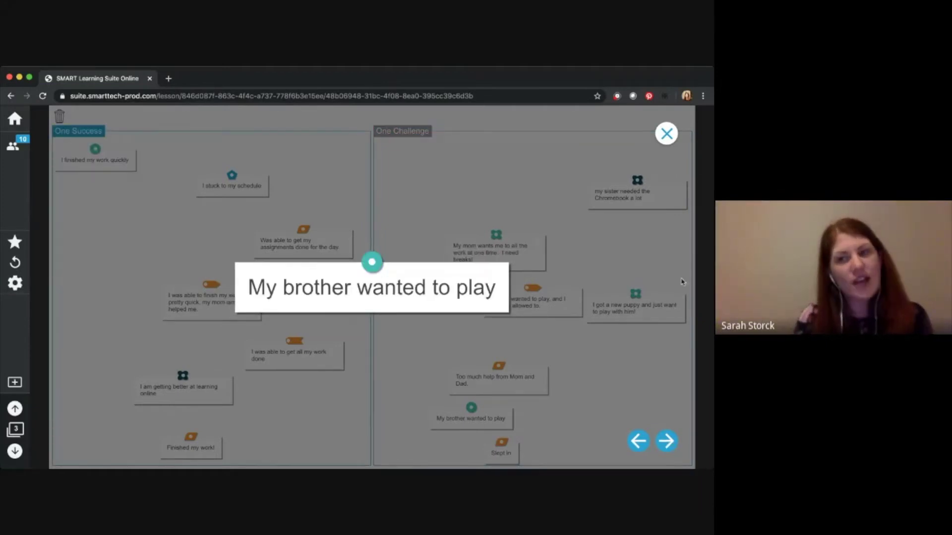
left_click(668, 136)
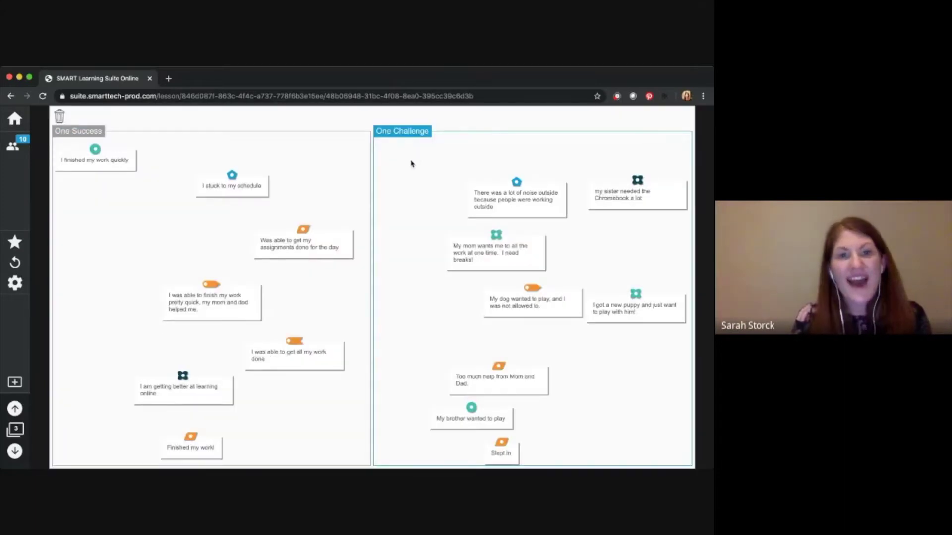
- Read 'I finished my work quickly' and the next two notes, then advance to Today's Objective
left_click(126, 167)
left_click(674, 445)
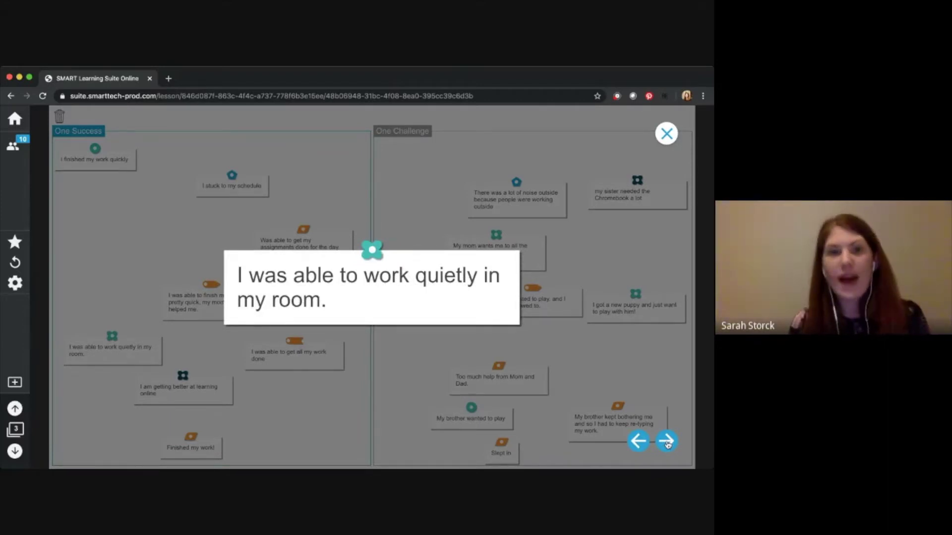
left_click(668, 444)
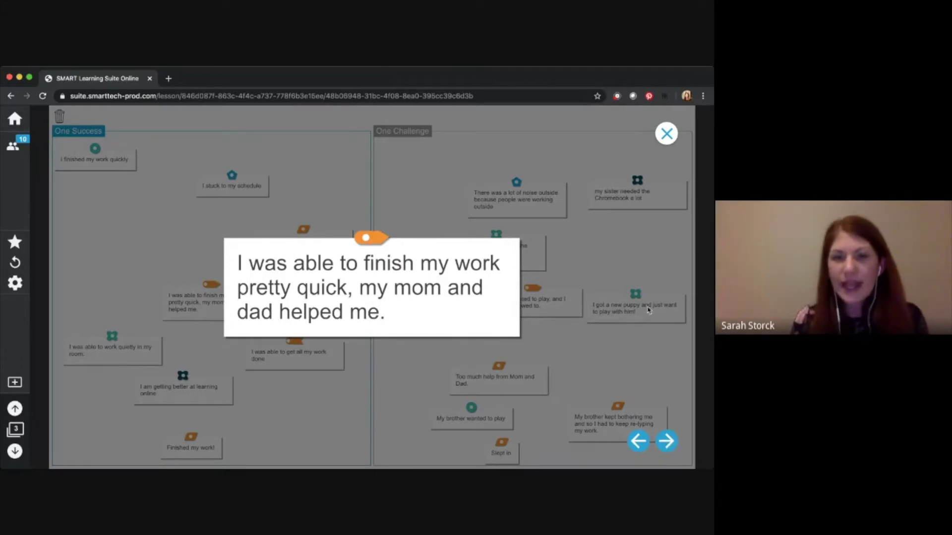
left_click(666, 134)
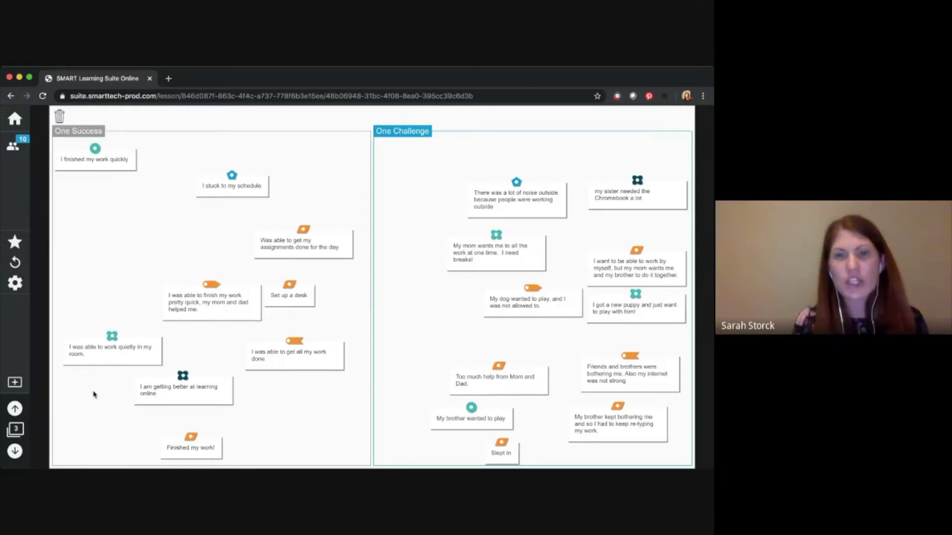
left_click(15, 451)
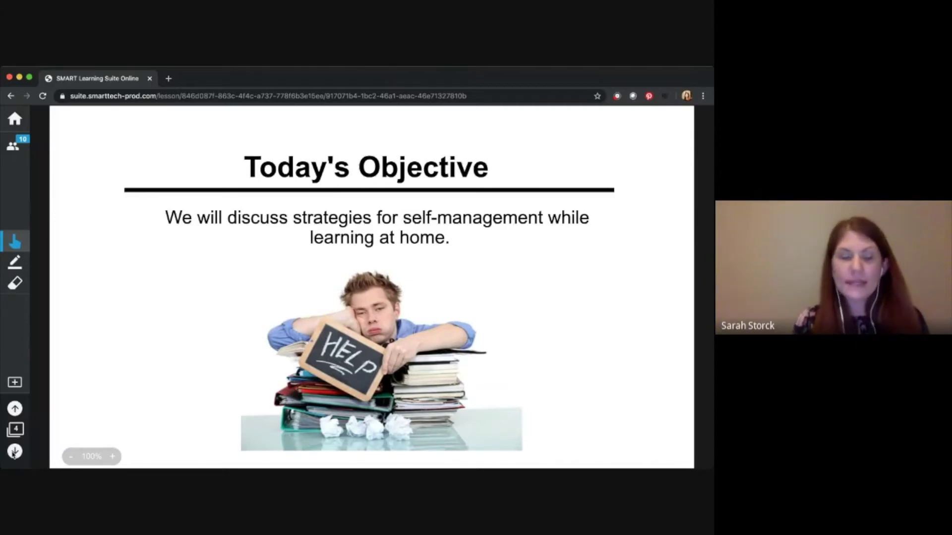
- Start the basketball ranking and place Quiet spot as Most Important and Organization seventh
left_click(14, 452)
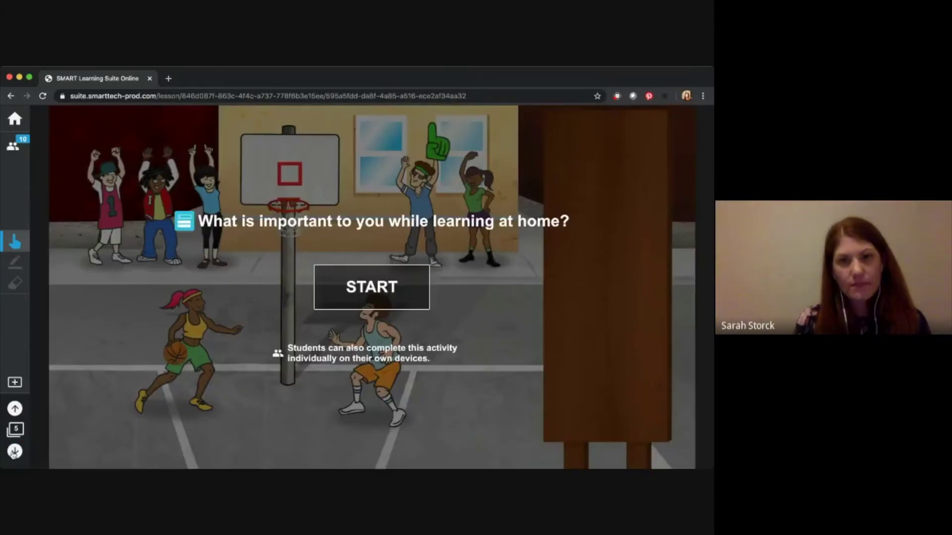
left_click(367, 297)
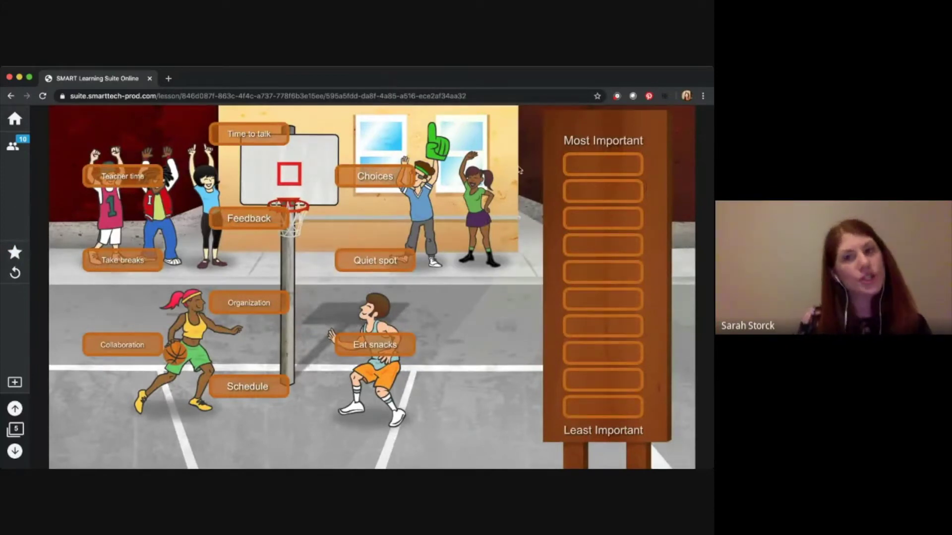
left_click_drag(382, 261, 607, 166)
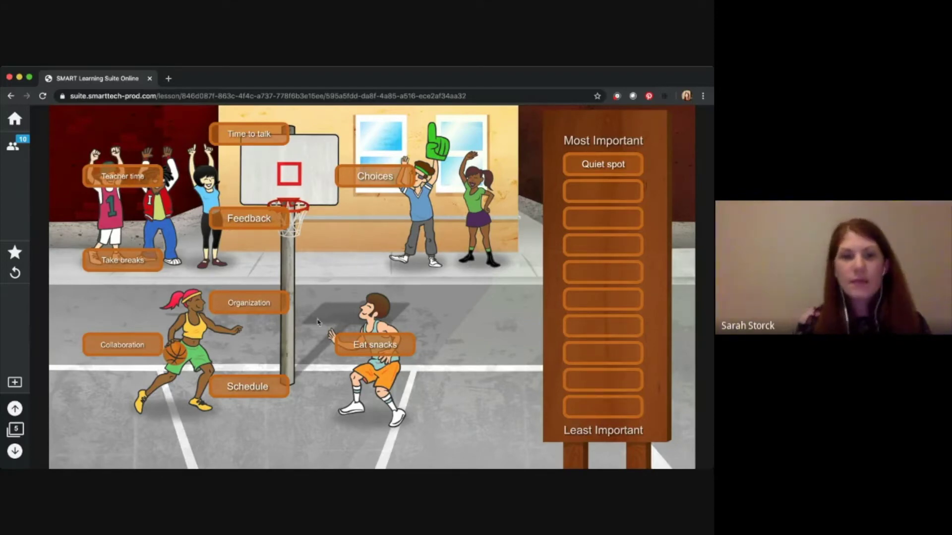
left_click_drag(256, 304, 575, 338)
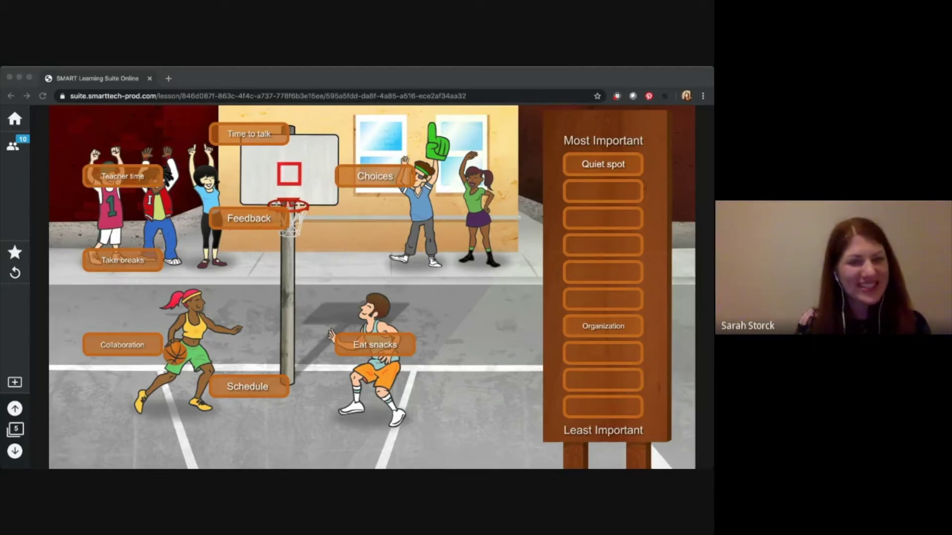
- Advance past the Our Toolbox for Learning directions page to the page-7 Workspace activity
left_click(15, 179)
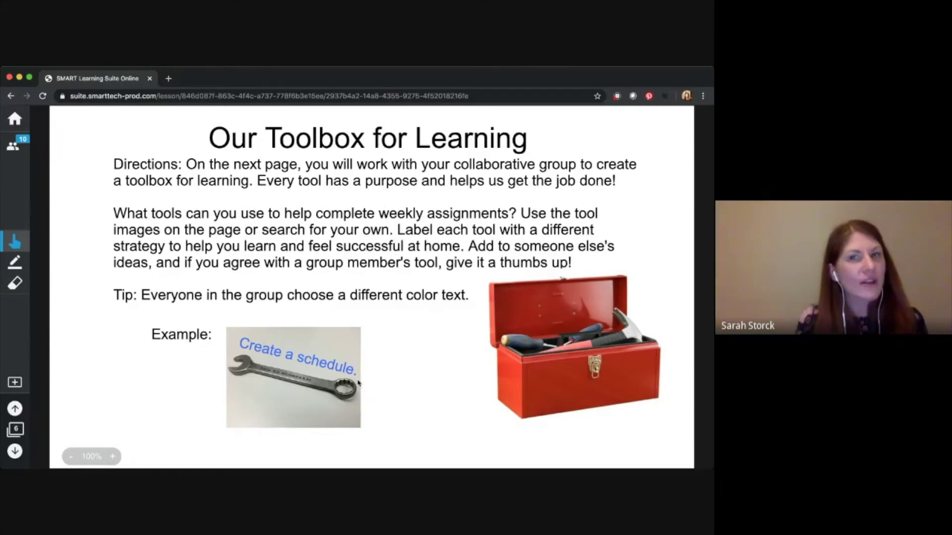
left_click(16, 453)
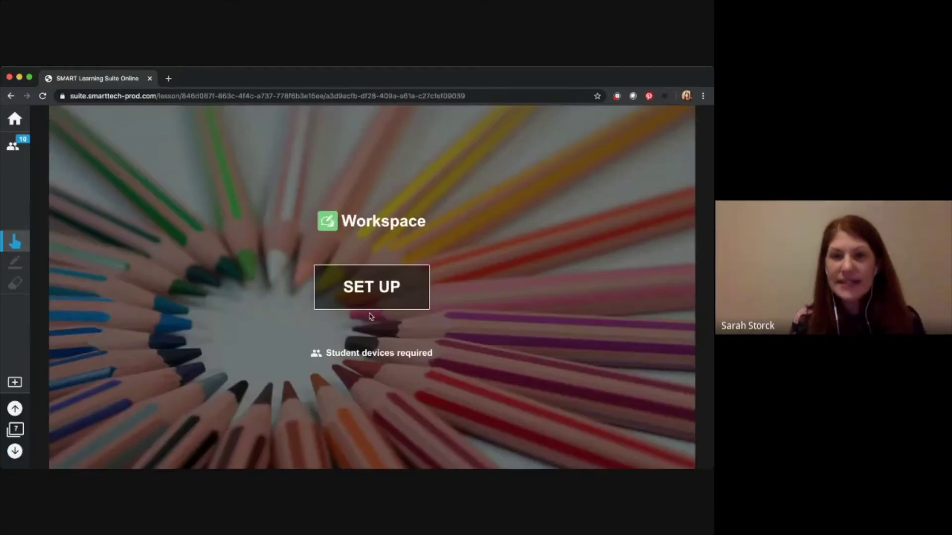
- Set up the Workspace with 2 teams, start it, and open Team 1's workspace
left_click(370, 311)
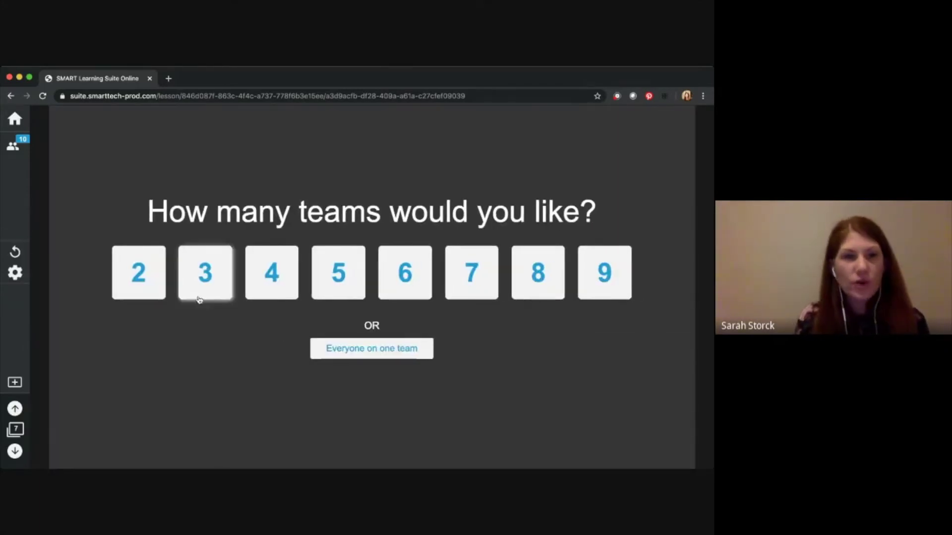
left_click(154, 292)
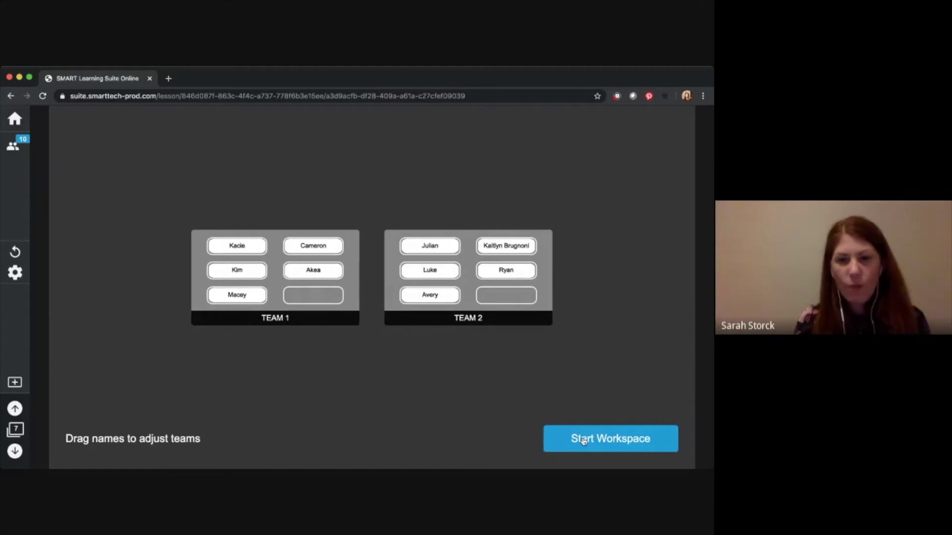
left_click(584, 441)
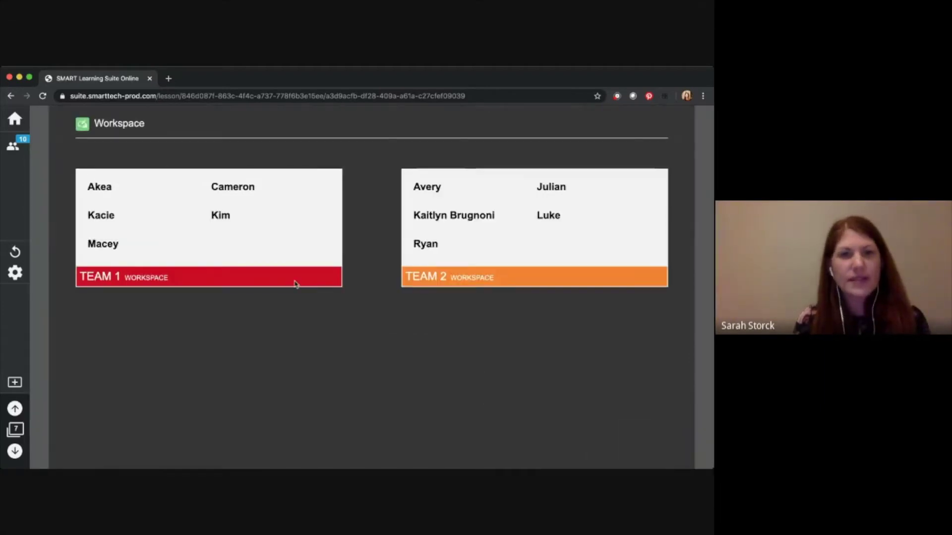
left_click(264, 257)
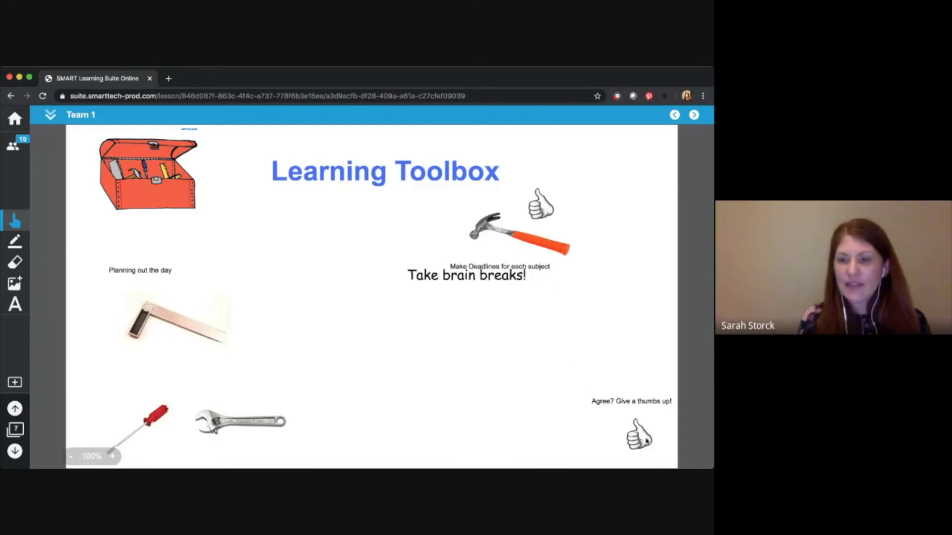
- Drag a thumbs-up beside an idea near the hammer on Team 1's workspace
left_click_drag(645, 441, 547, 281)
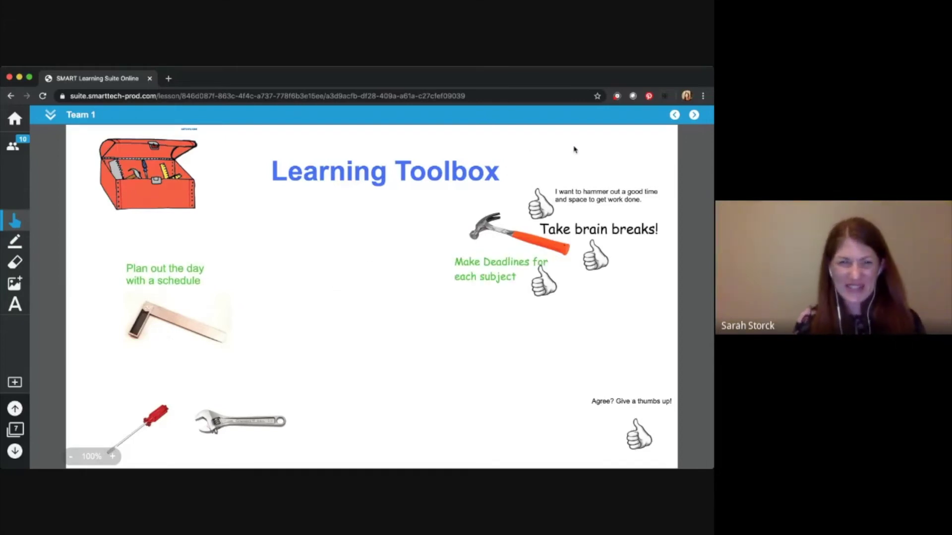
- Add two thumbs-ups by the wrench on Team 2's workspace, then open the class list and pacing
left_click(694, 115)
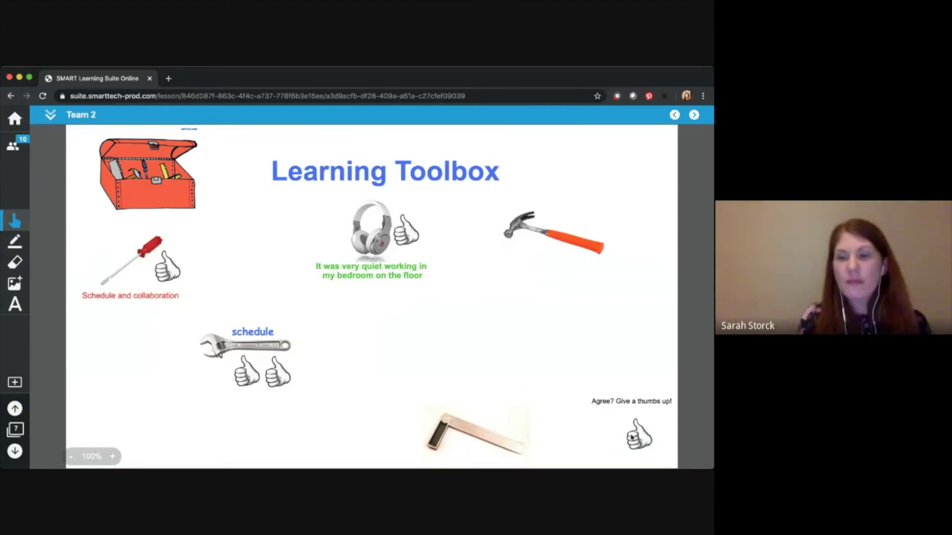
left_click_drag(640, 438, 159, 329)
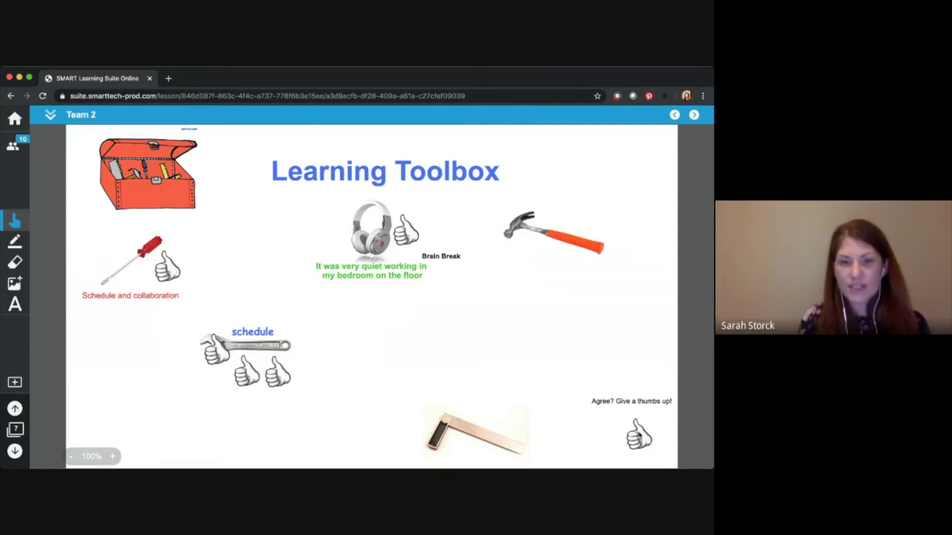
left_click_drag(640, 438, 158, 321)
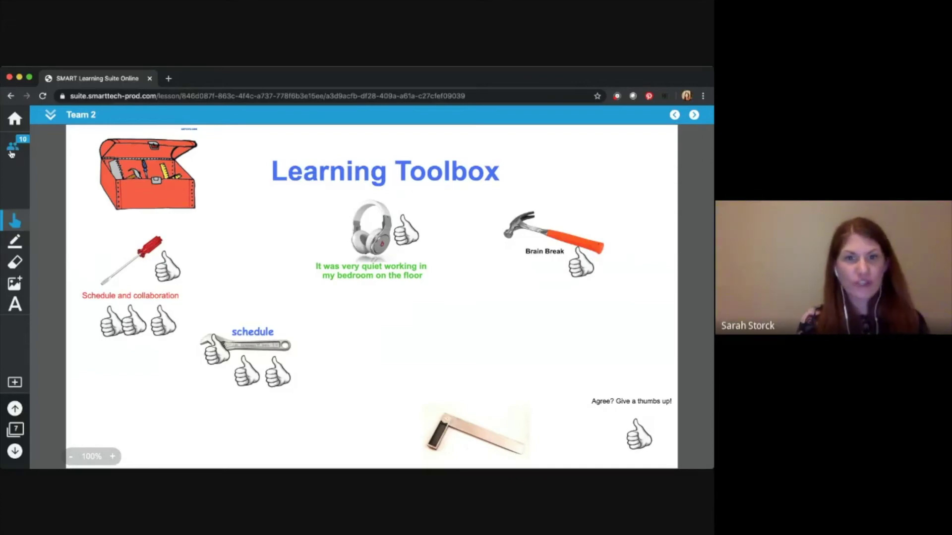
left_click(11, 152)
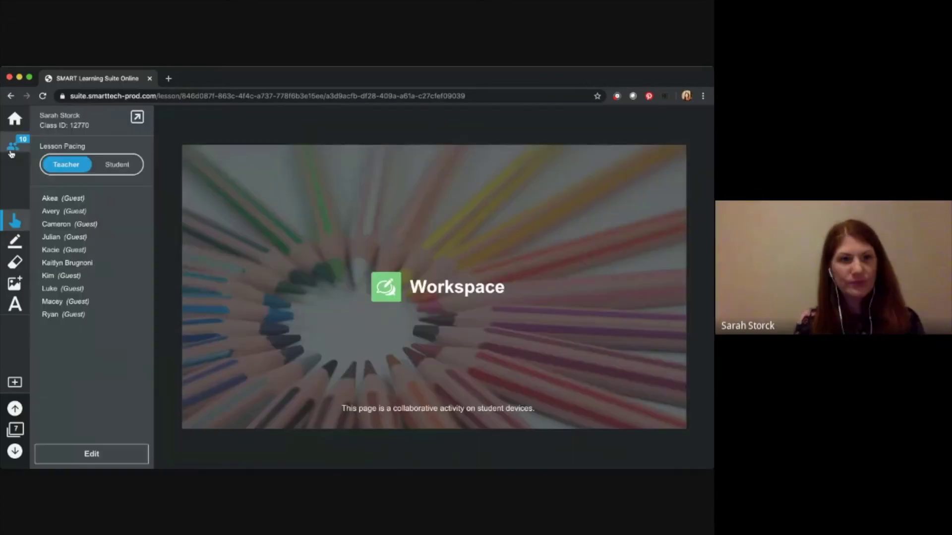
- Set Lesson Pacing to Student and advance to the page-8 Student Progress handout
left_click(108, 167)
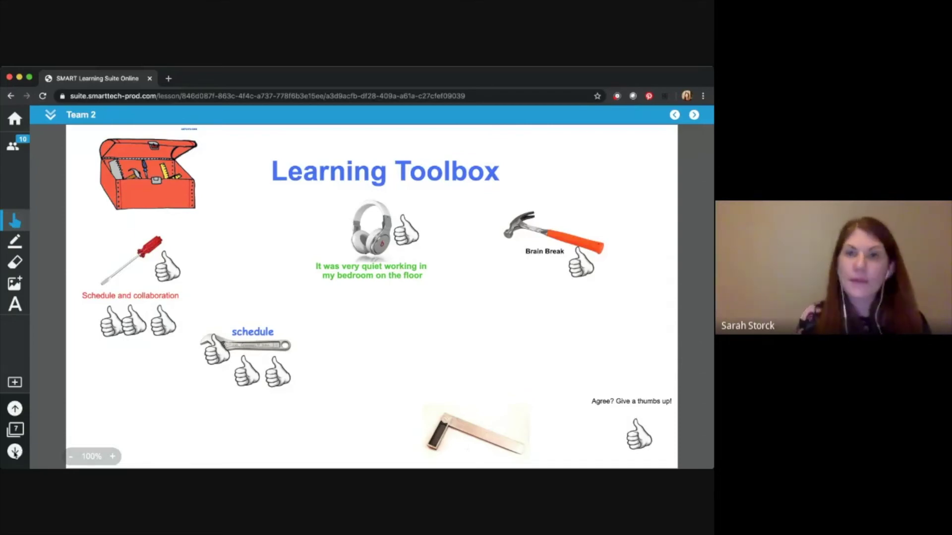
left_click(15, 452)
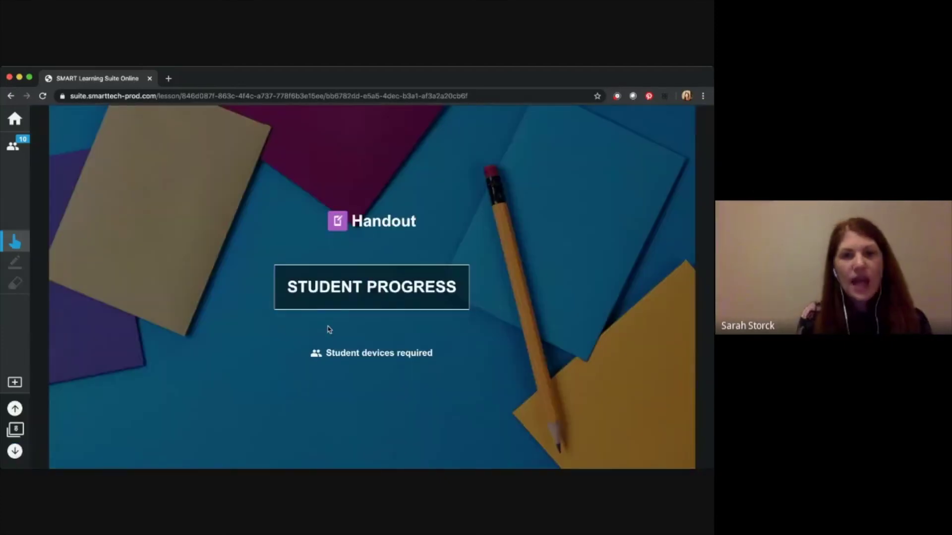
- Open Student Progress for the handout and the teacher's own My Planner copy
left_click(326, 305)
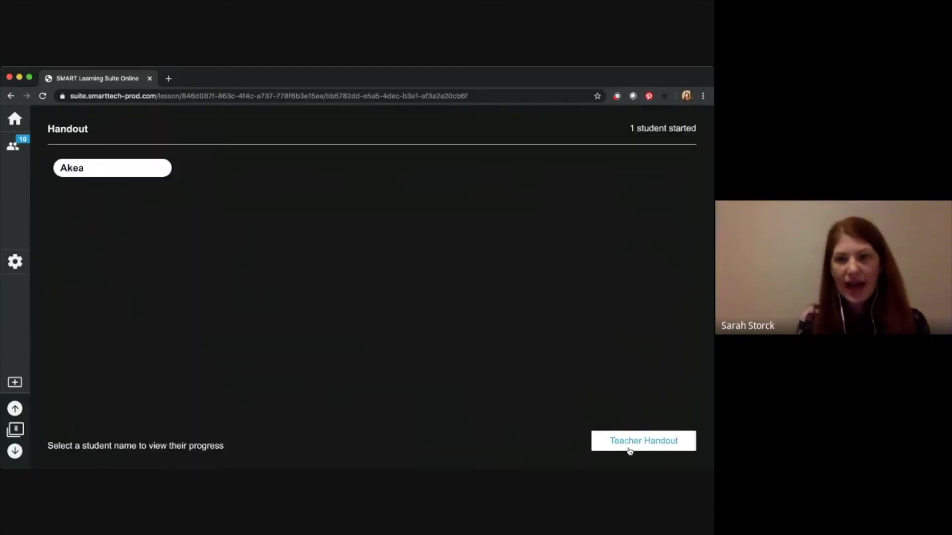
left_click(629, 446)
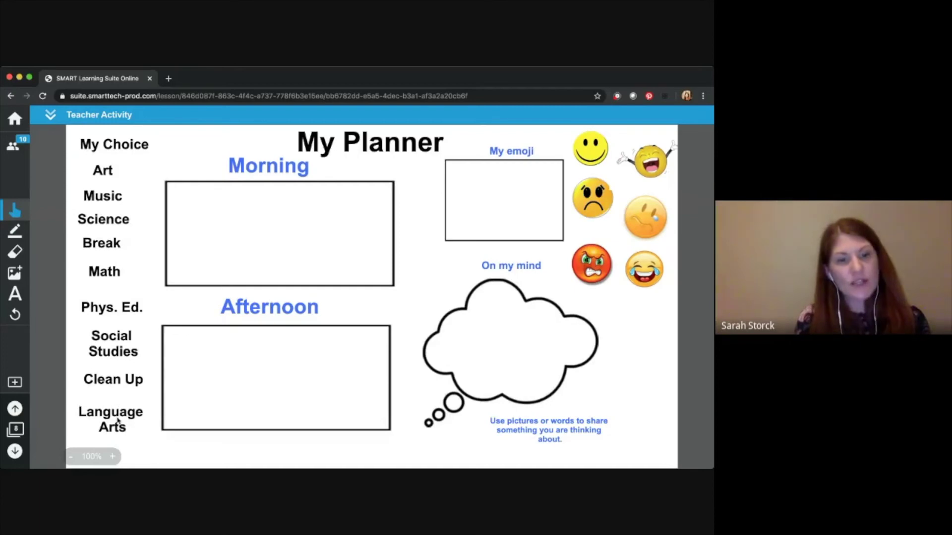
- Drag Language Arts, Break and Math into Morning, and Math into Afternoon
left_click_drag(117, 421, 266, 217)
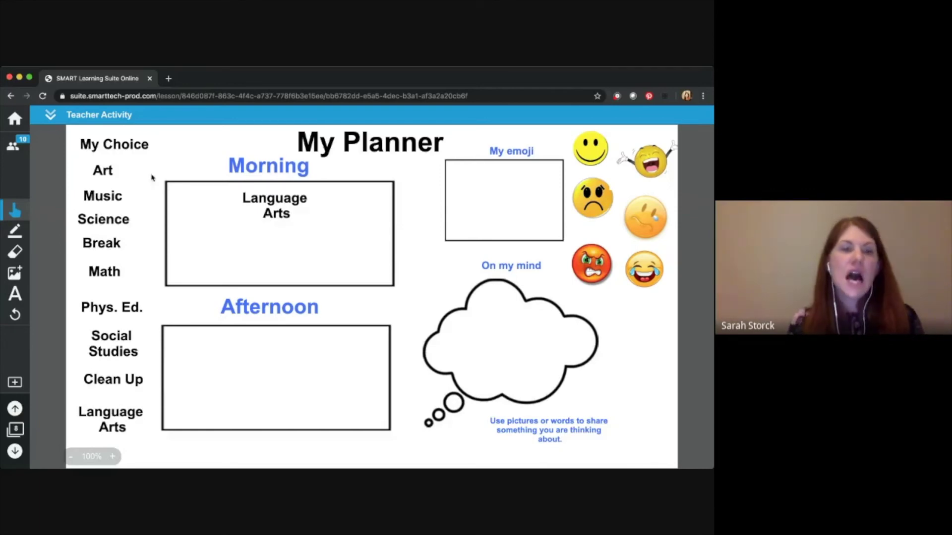
left_click_drag(102, 243, 284, 237)
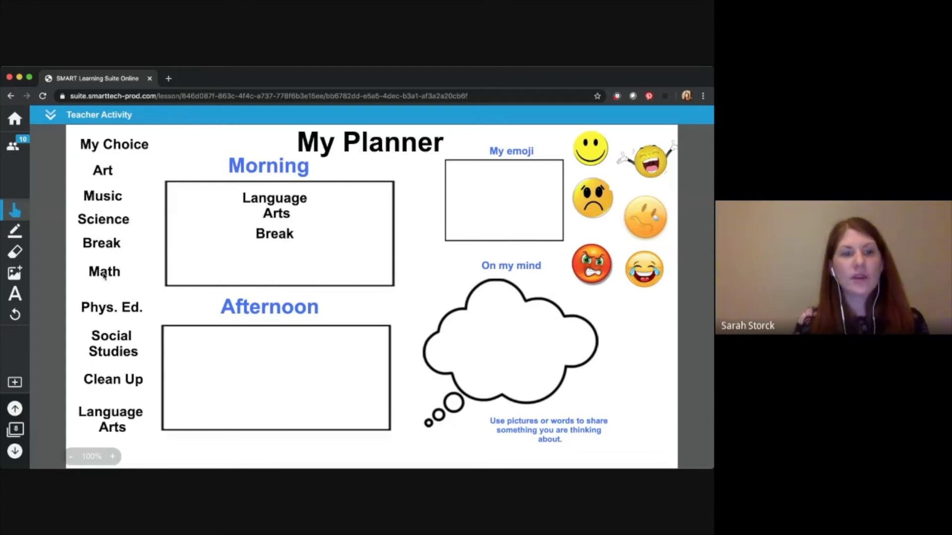
left_click_drag(103, 271, 279, 264)
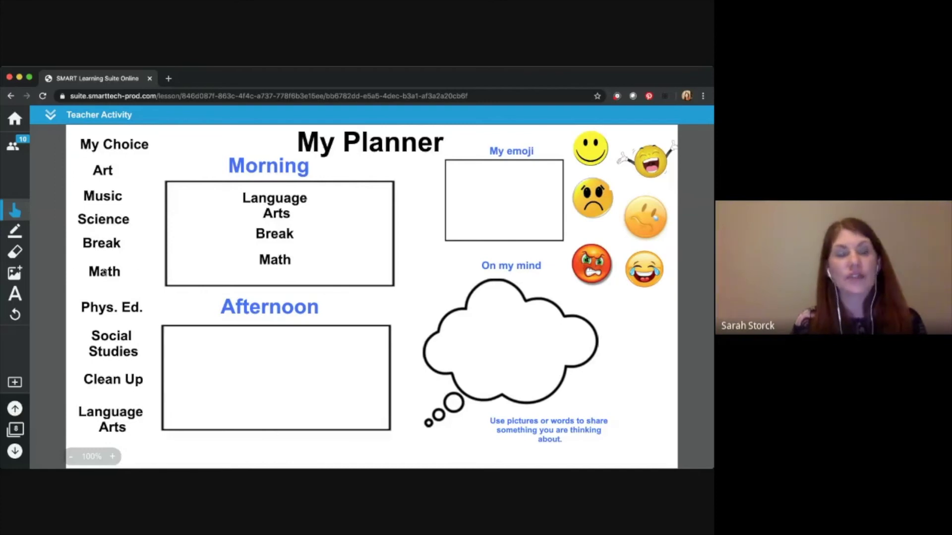
left_click_drag(104, 272, 273, 350)
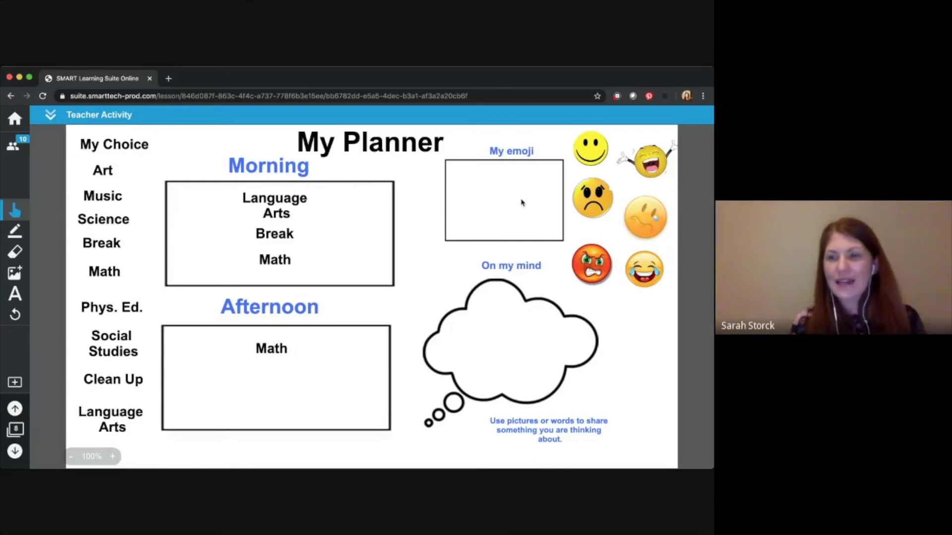
- Place the laughing, arms-raised emoji in the My emoji box, then go to page 9
left_click_drag(652, 164, 504, 212)
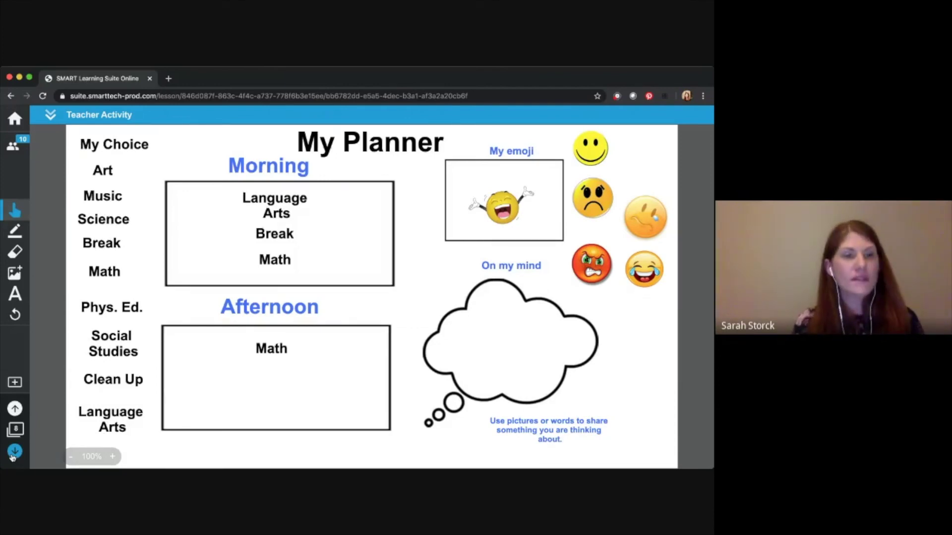
left_click(13, 455)
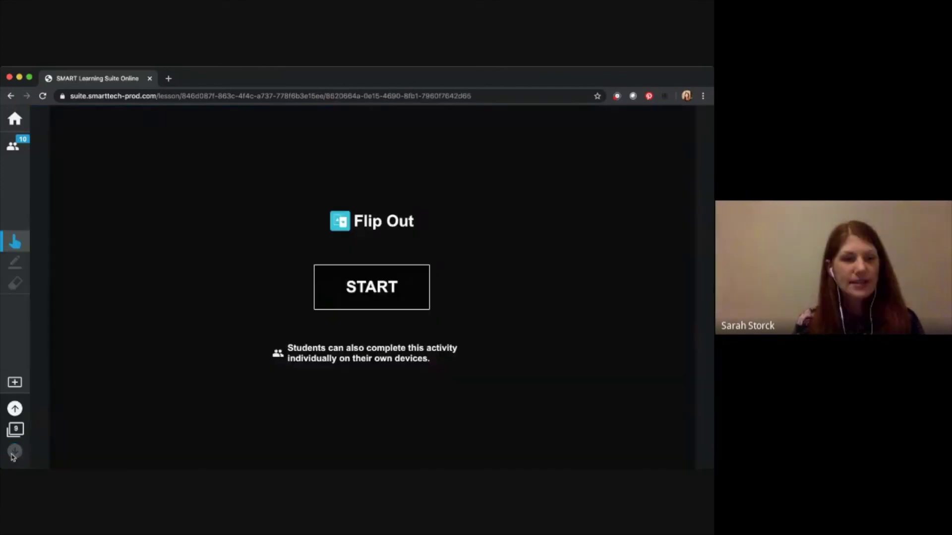
- Start the Flip Out activity and flip the Directions card to read its tip
left_click(361, 297)
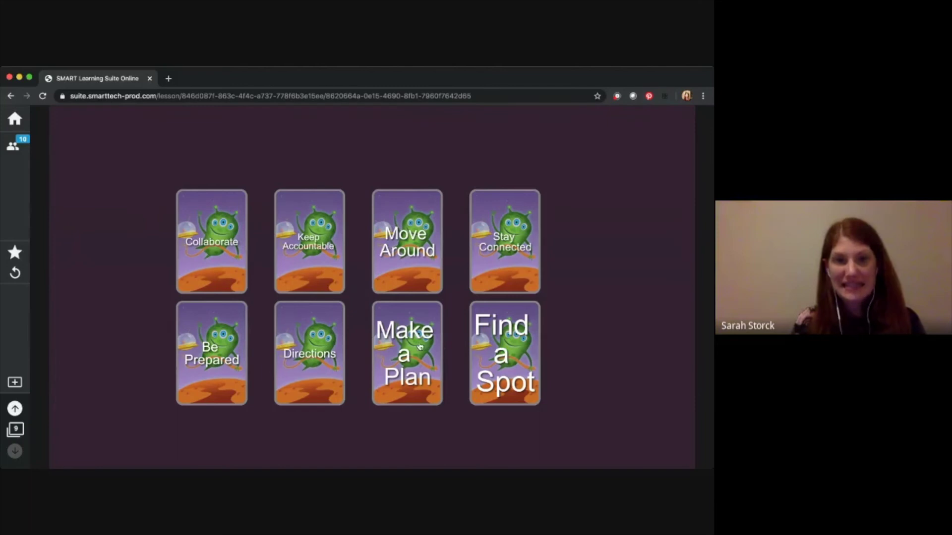
left_click(311, 365)
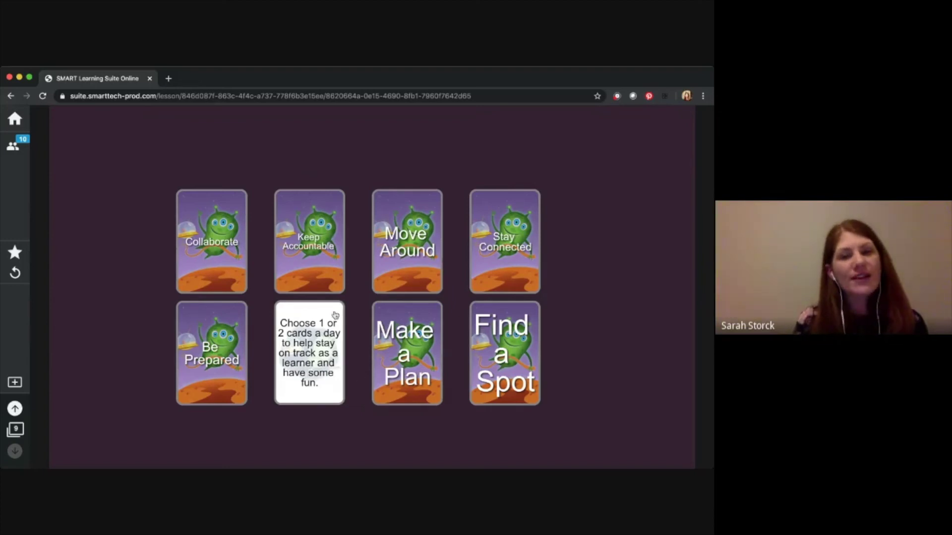
- Flip the Keep Accountable, Stay Connected and Collaborate cards to reveal their tips
left_click(316, 292)
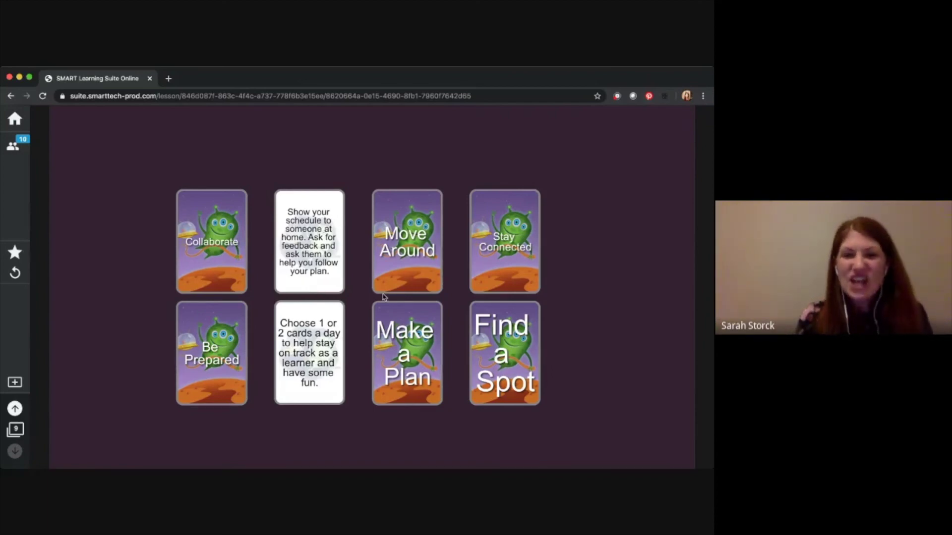
left_click(495, 284)
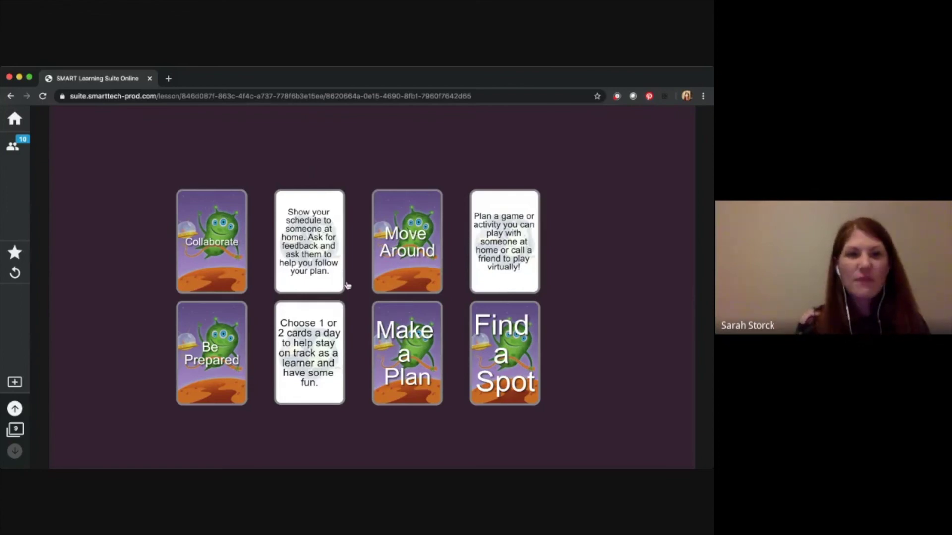
left_click(231, 276)
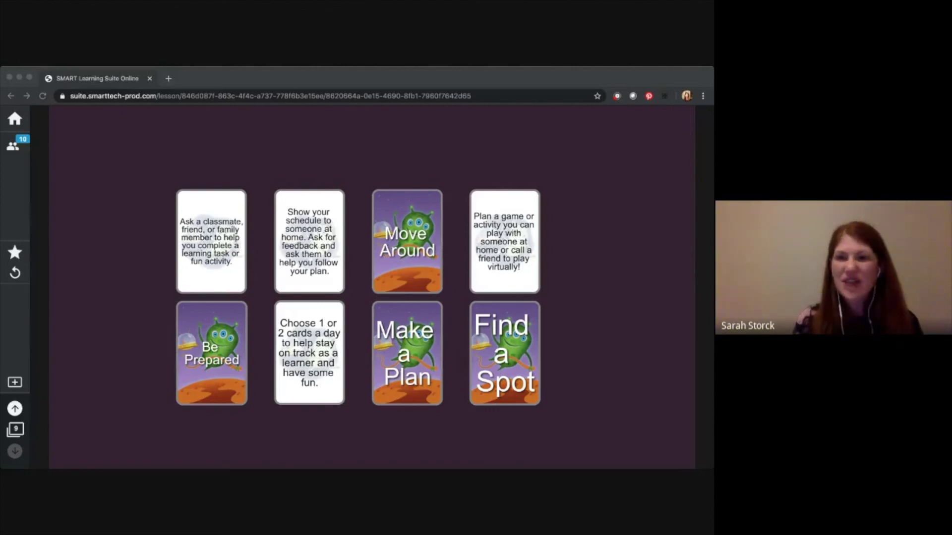
left_click(13, 183)
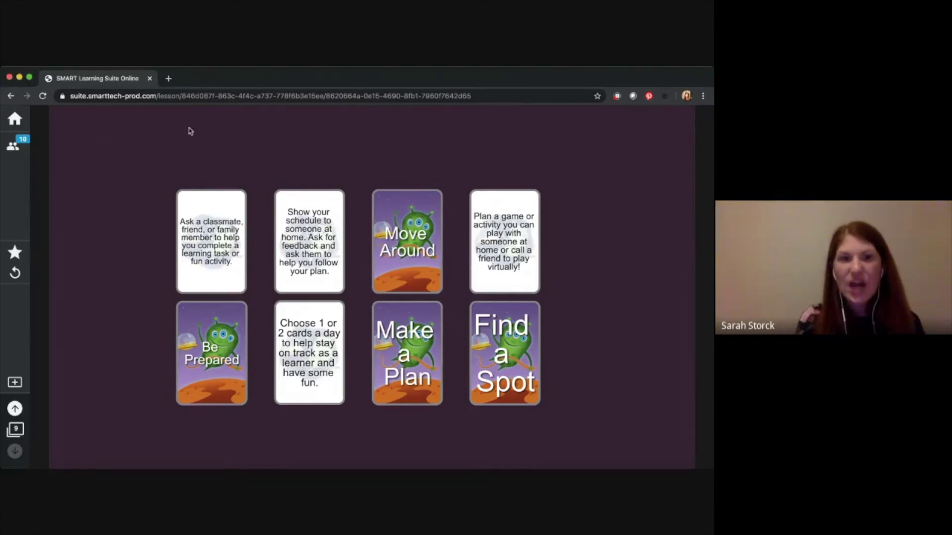